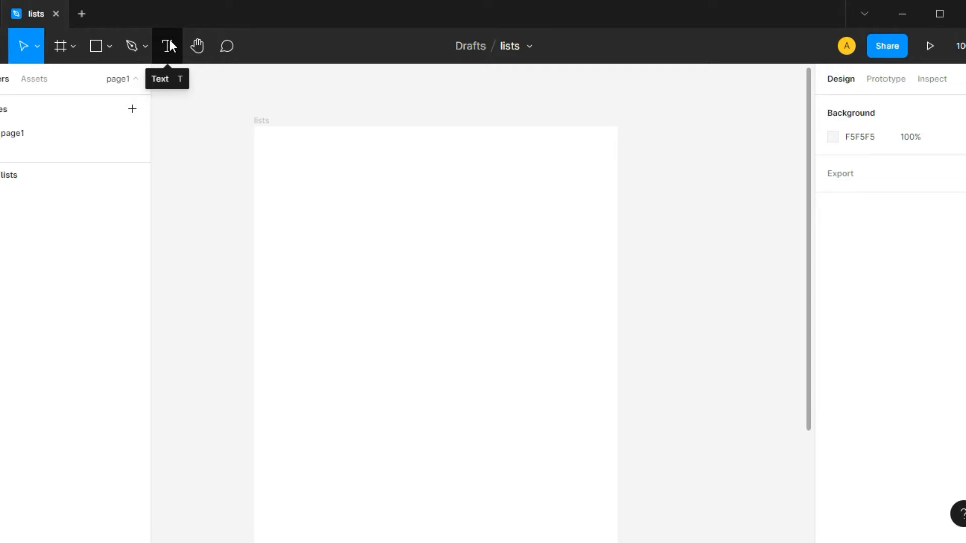
# Draw a text box about 346 × 191 in the upper part of the lists frame.
pyautogui.click(167, 47)
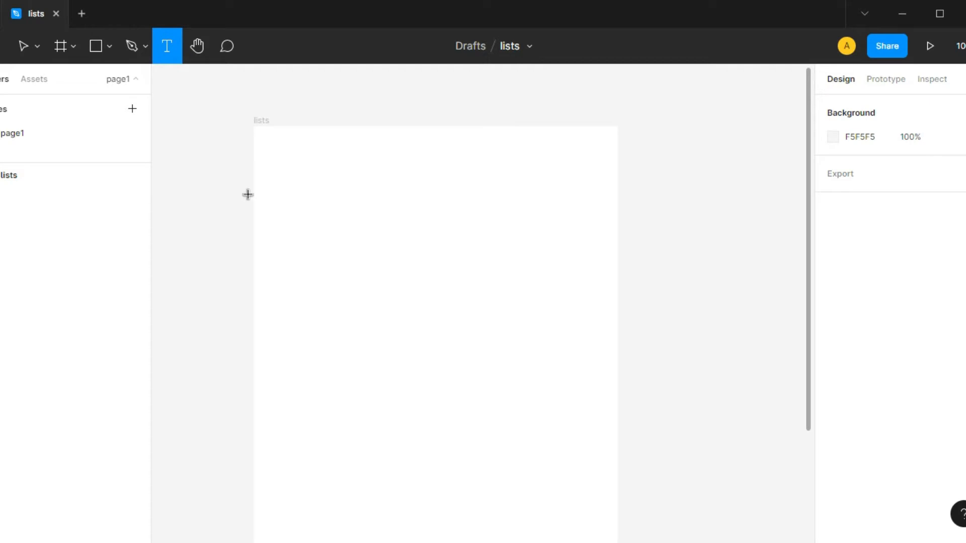
pyautogui.press('c')
pyautogui.press('v')
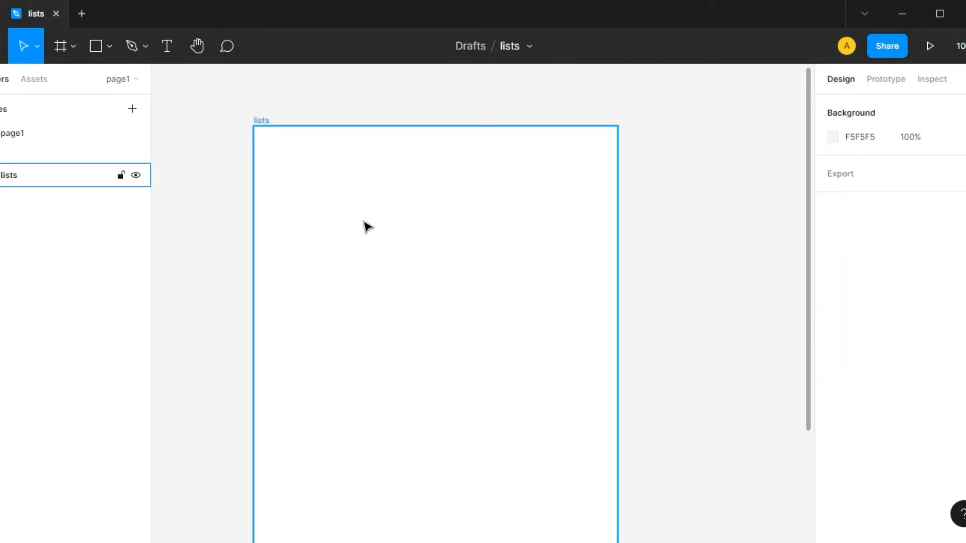
pyautogui.press('t')
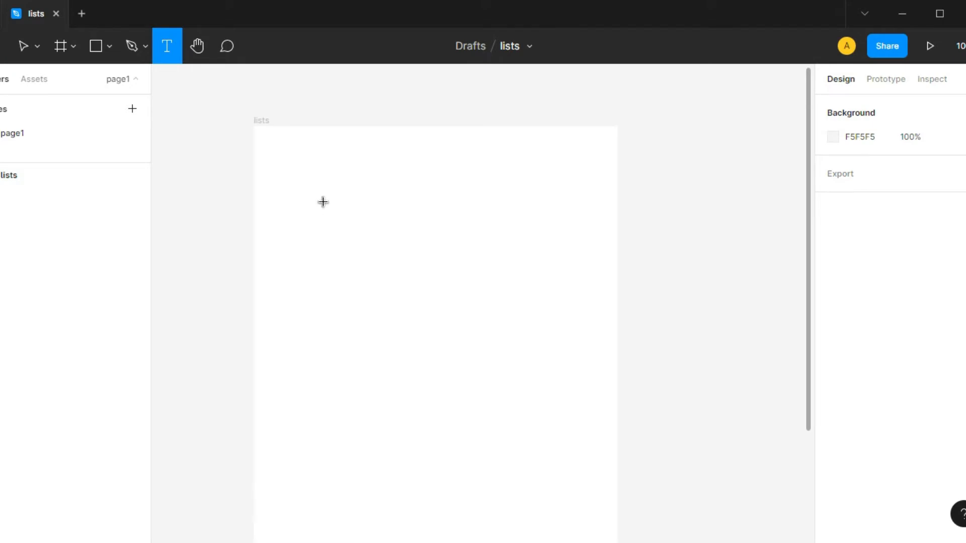
pyautogui.moveTo(304, 179); pyautogui.dragTo(566, 323)
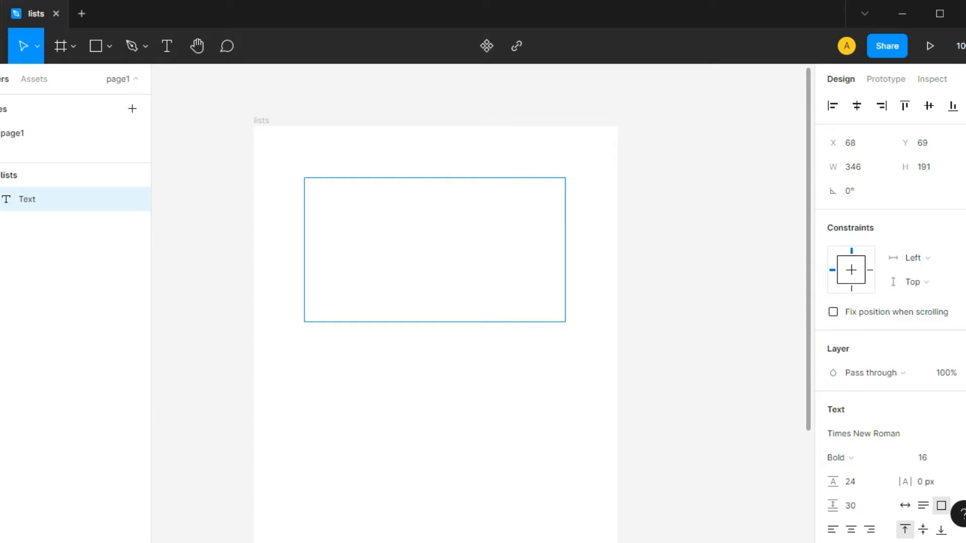
# Set the new text box's list style to bulleted in the type settings.
pyautogui.scroll(-5, 964, 277)
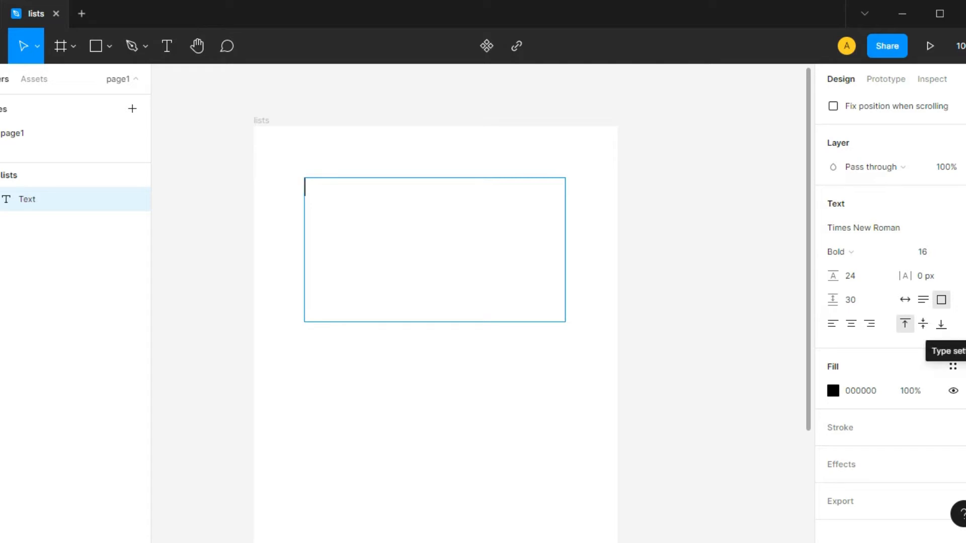
pyautogui.click(960, 324)
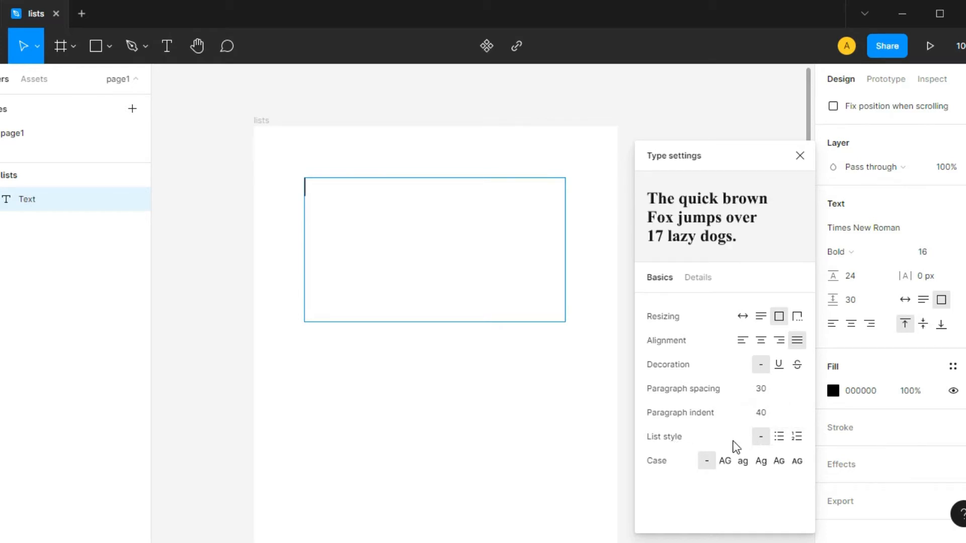
pyautogui.click(781, 436)
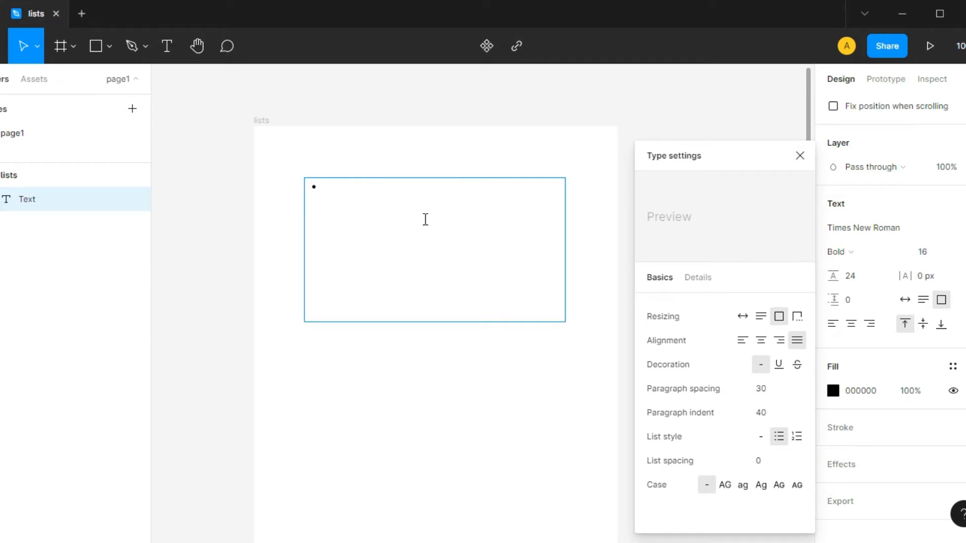
# Fill the bulleted list with the items banana, orange, papaya, watermelon and mango, and finish editing it.
pyautogui.write('banana')
pyautogui.press('Return')
pyautogui.write('orange')
pyautogui.press('Return')
pyautogui.write('papaya')
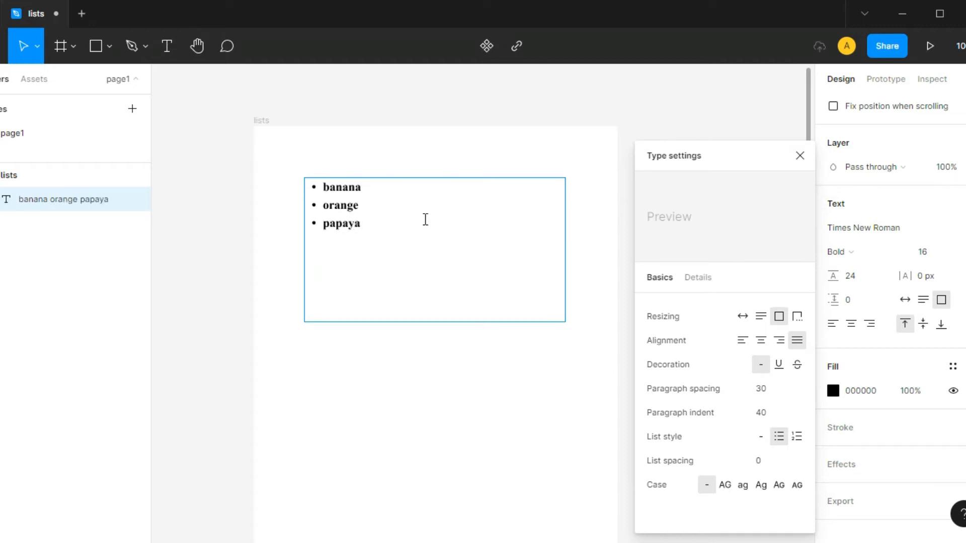
pyautogui.press('Return')
pyautogui.write('watermelon')
pyautogui.press('Return')
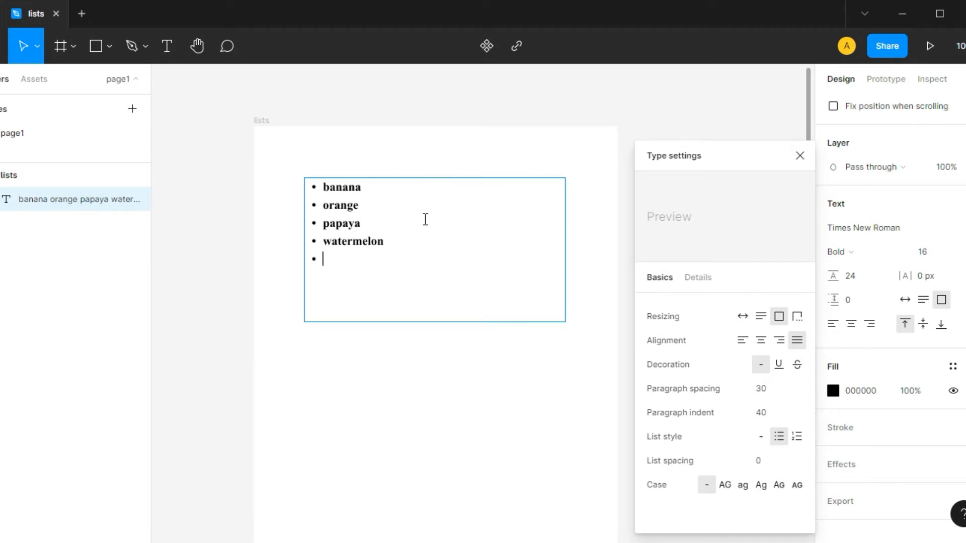
pyautogui.write('mango')
pyautogui.press('Return')
pyautogui.press('Return')
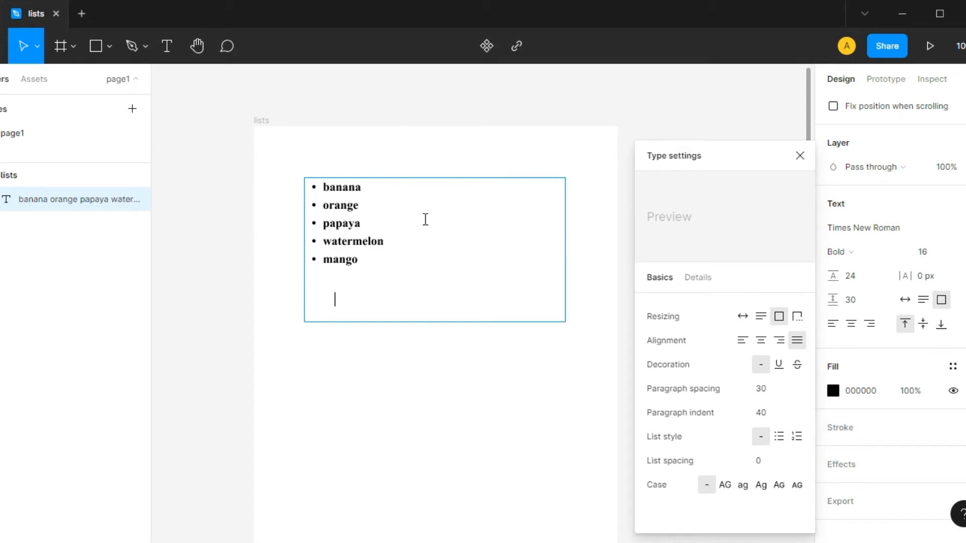
pyautogui.press('BackSpace')
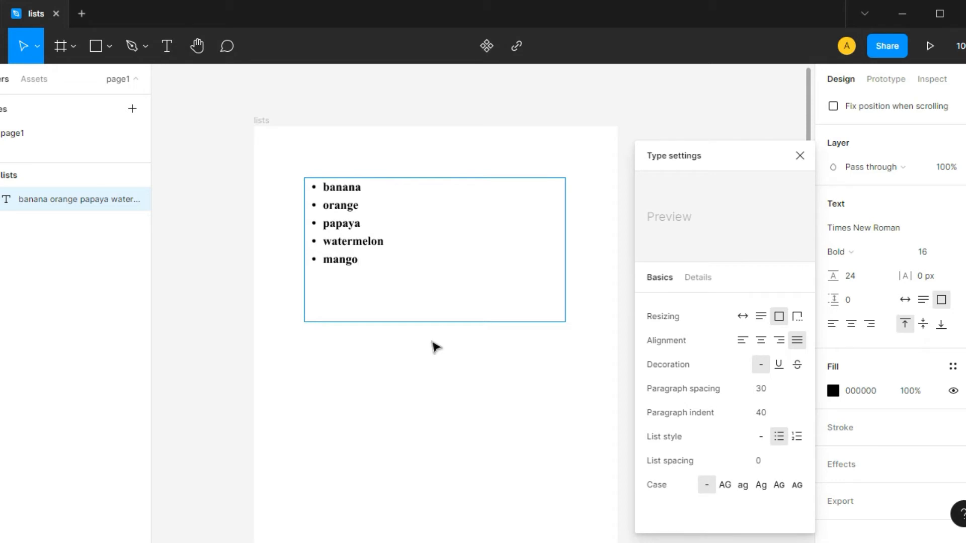
pyautogui.press('Escape')
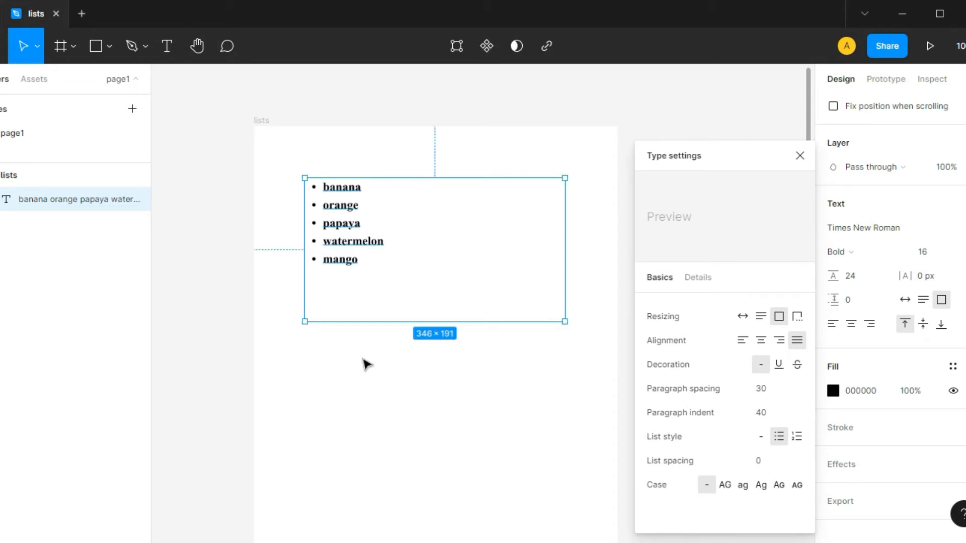
# Draw a second text box about 287 × 157 below the fruit list and set its list style to numbered.
pyautogui.press('t')
pyautogui.click(325, 407)
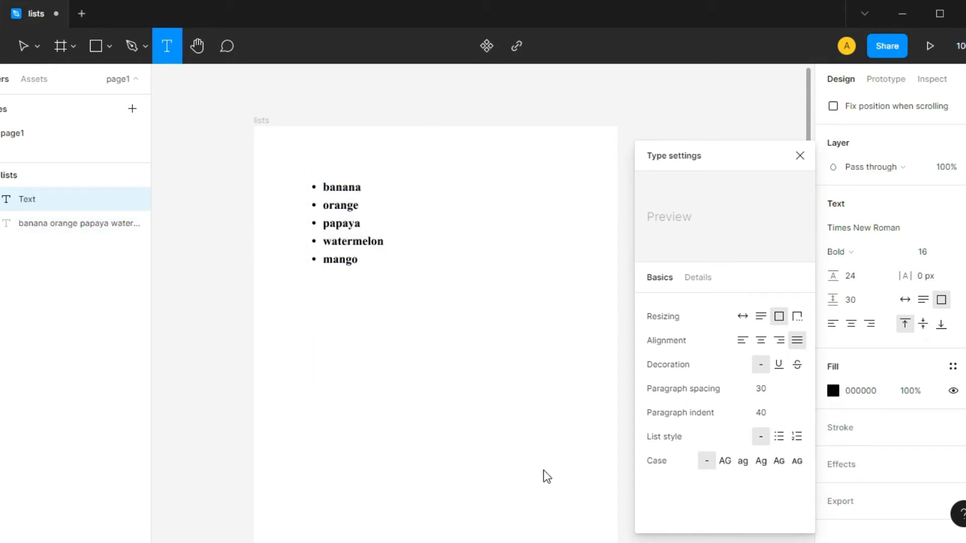
pyautogui.moveTo(524, 459); pyautogui.dragTo(307, 340)
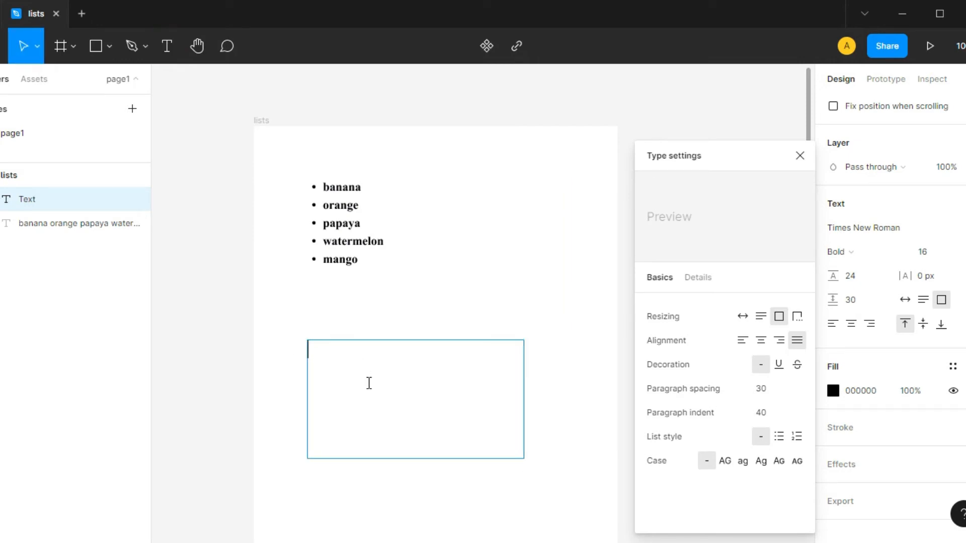
pyautogui.click(798, 437)
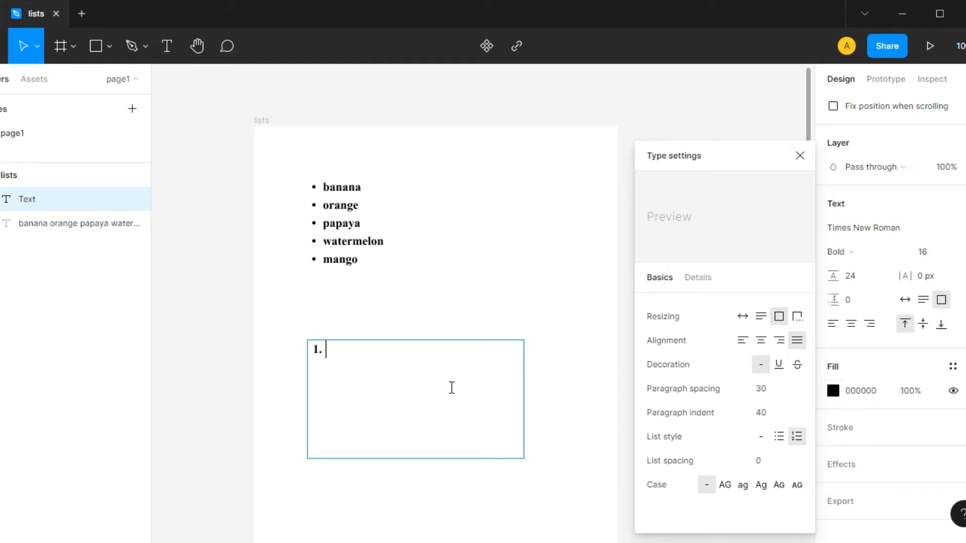
# Fill the numbered list with five items reading number one, number two, number three, number four and number five.
pyautogui.write('number one')
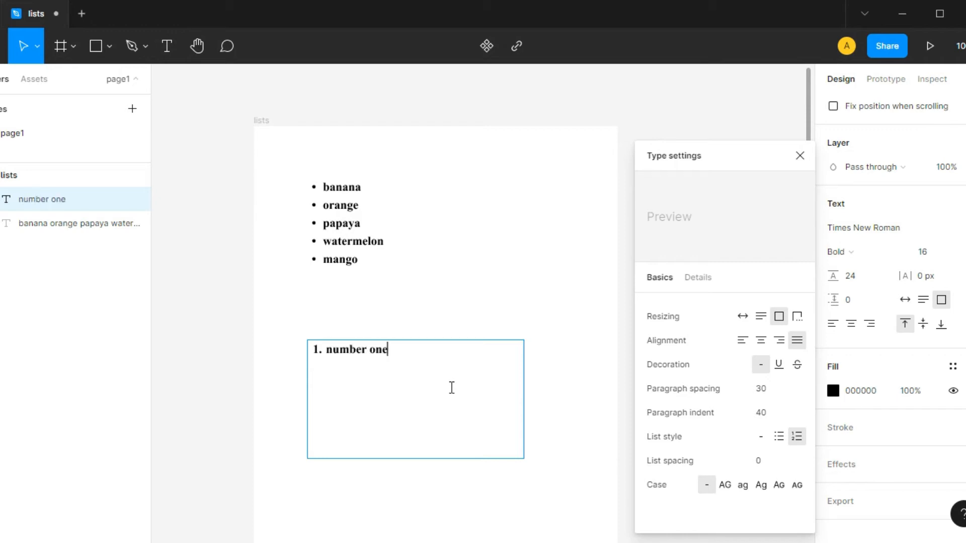
pyautogui.press('Return')
pyautogui.write('number two')
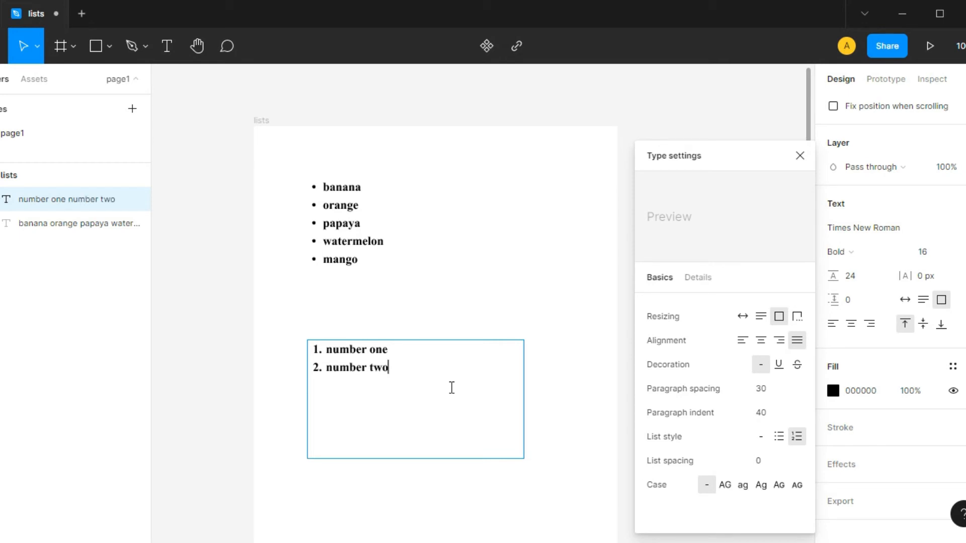
pyautogui.press('Return')
pyautogui.write('number three')
pyautogui.press('Return')
pyautogui.write('number four')
pyautogui.press('Return')
pyautogui.write('number five')
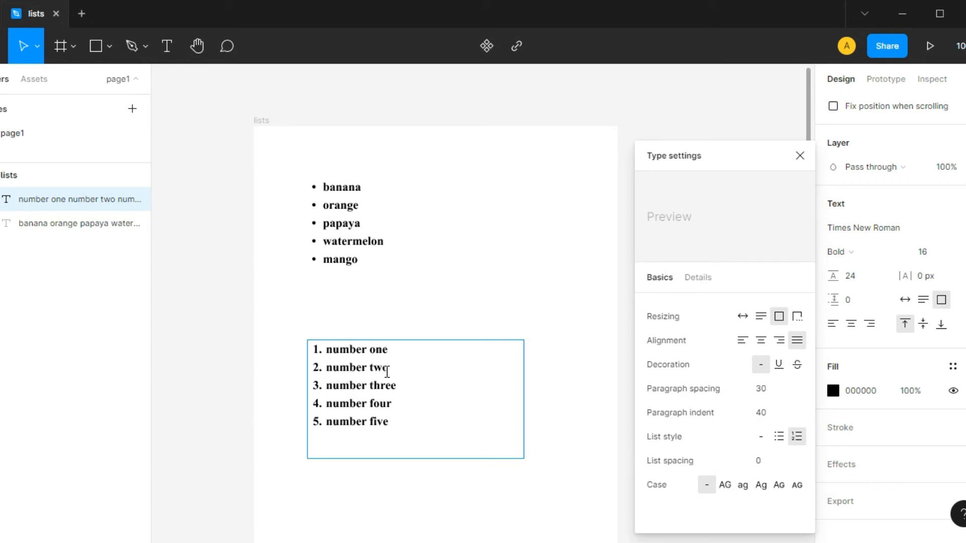
# Set the numbered list's spacing to 24 and make its text box height adjust to the text.
pyautogui.click(397, 349)
pyautogui.click(418, 438)
pyautogui.click(771, 469)
pyautogui.write('10')
pyautogui.press('Return')
pyautogui.hotkey('shift', 'Up')
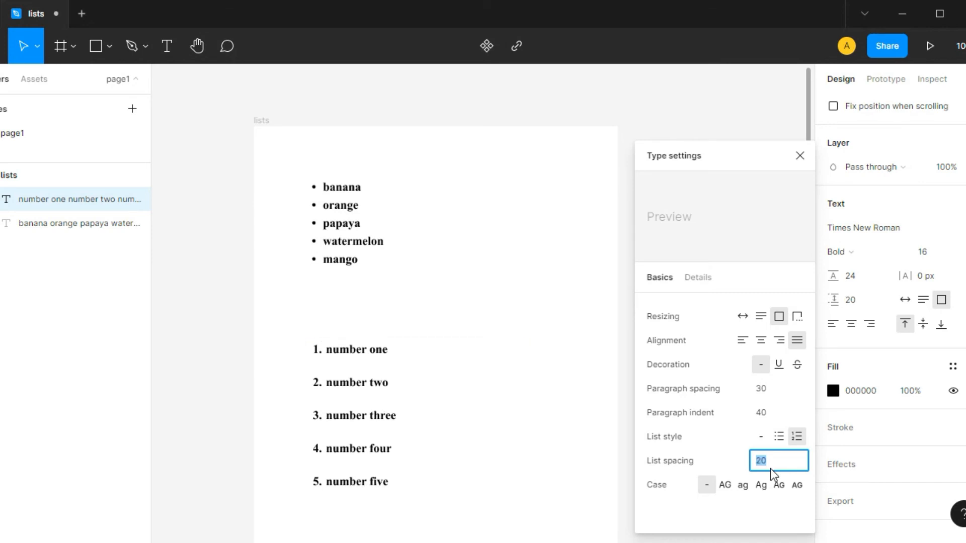
pyautogui.press('Up')
pyautogui.press('Up')
pyautogui.press('Up')
pyautogui.press('Up')
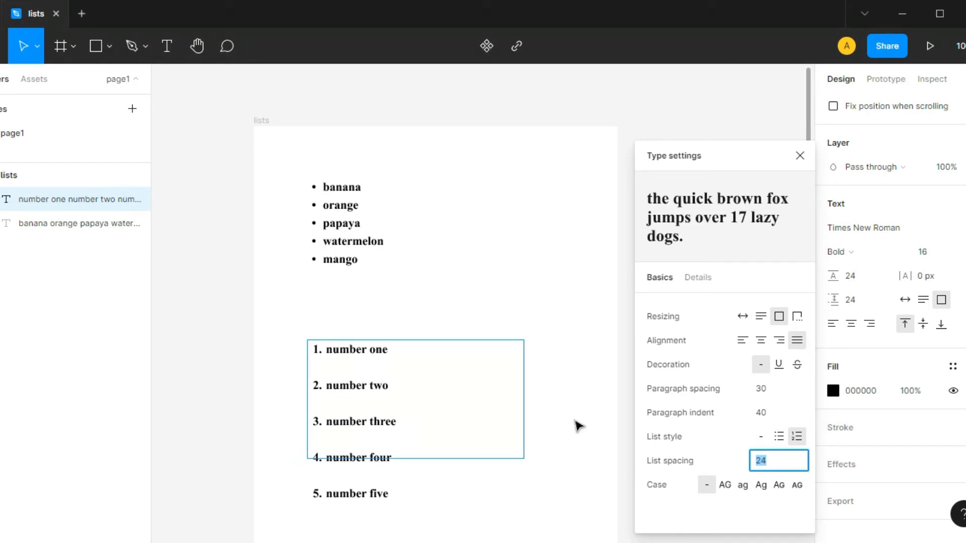
pyautogui.press('Return')
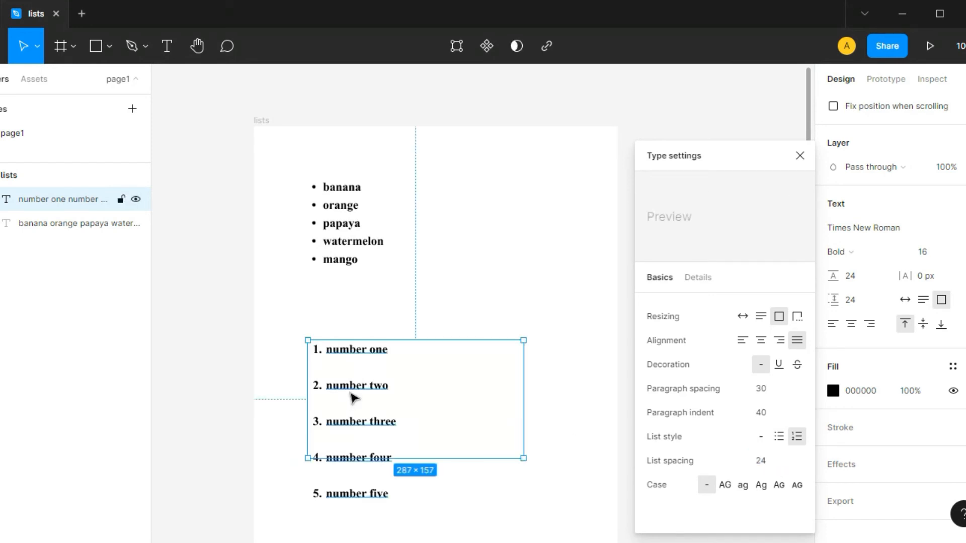
pyautogui.click(925, 300)
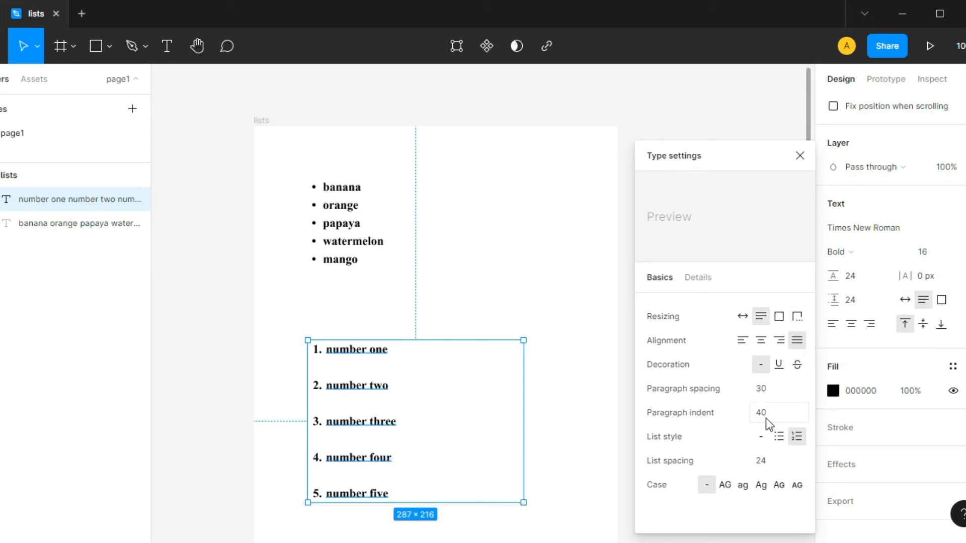
# End the bulleted list after mango and add the unbulleted text "start a new paragraph" below it in the same text box.
pyautogui.click(374, 246)
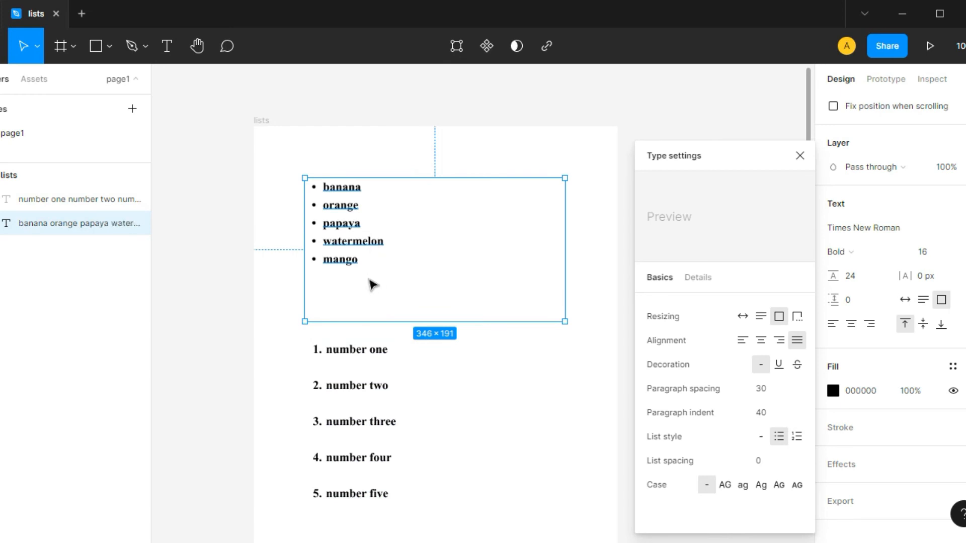
pyautogui.click(387, 284)
pyautogui.doubleClick(354, 241)
pyautogui.click(382, 297)
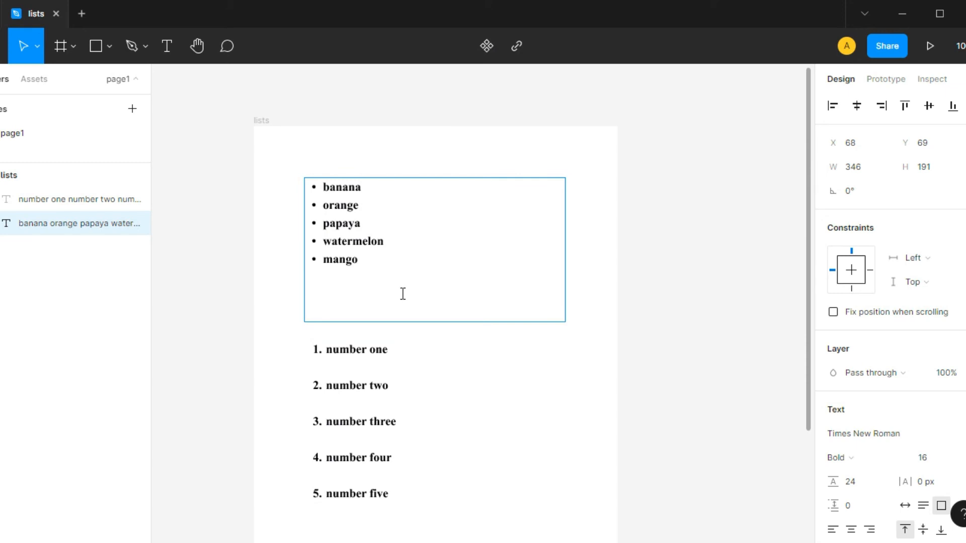
pyautogui.press('Return')
pyautogui.press('Return')
pyautogui.press('BackSpace')
pyautogui.press('Return')
pyautogui.press('Return')
pyautogui.write('start a new paragraph')
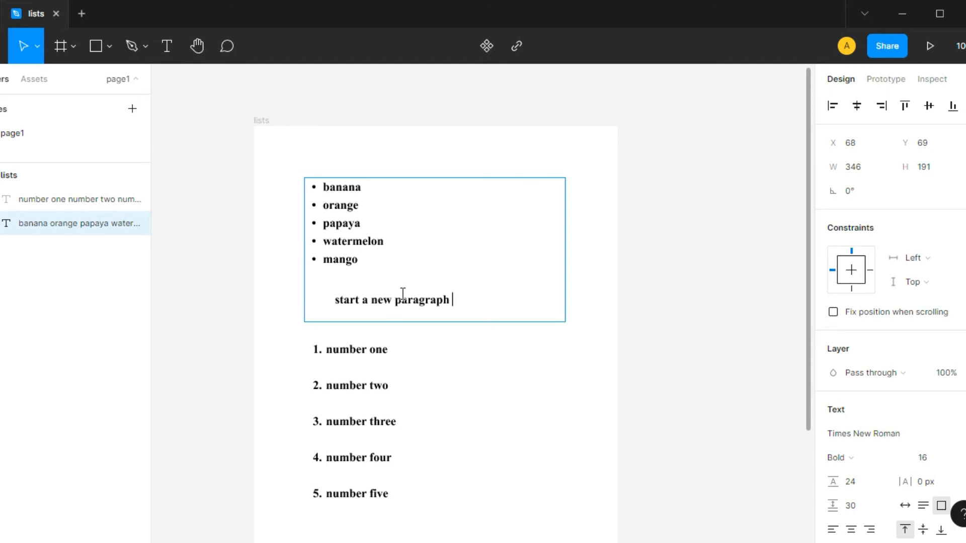
pyautogui.press('Escape')
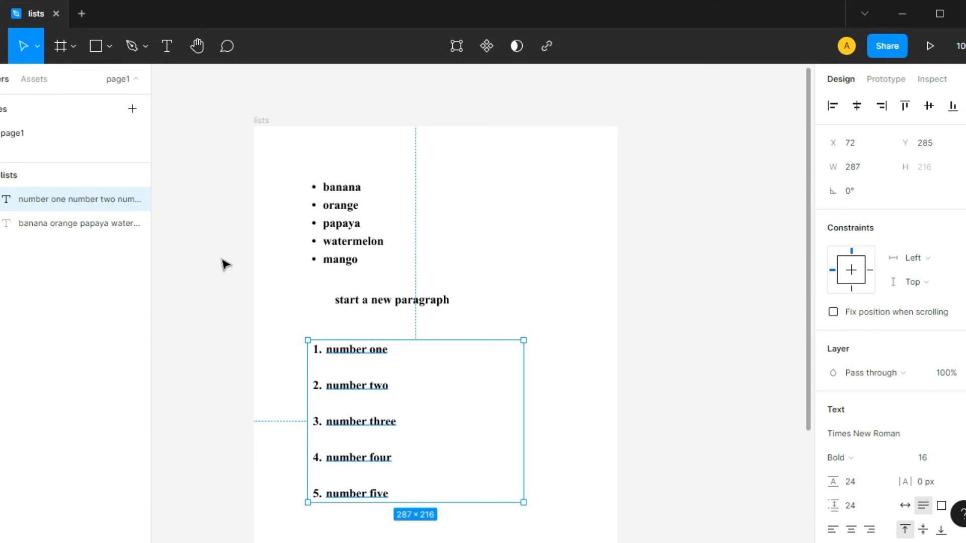
pyautogui.press('space')
pyautogui.moveTo(224, 266); pyautogui.dragTo(247, 236)
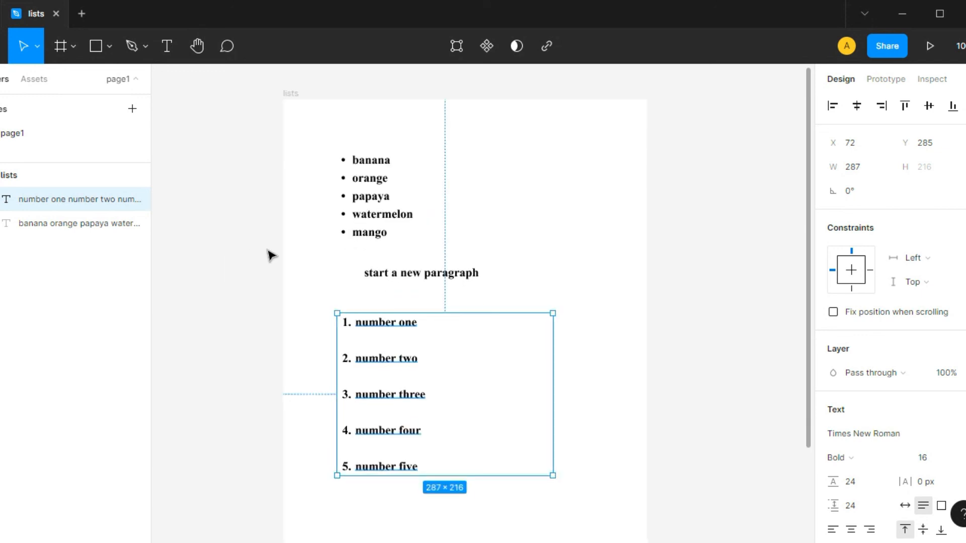